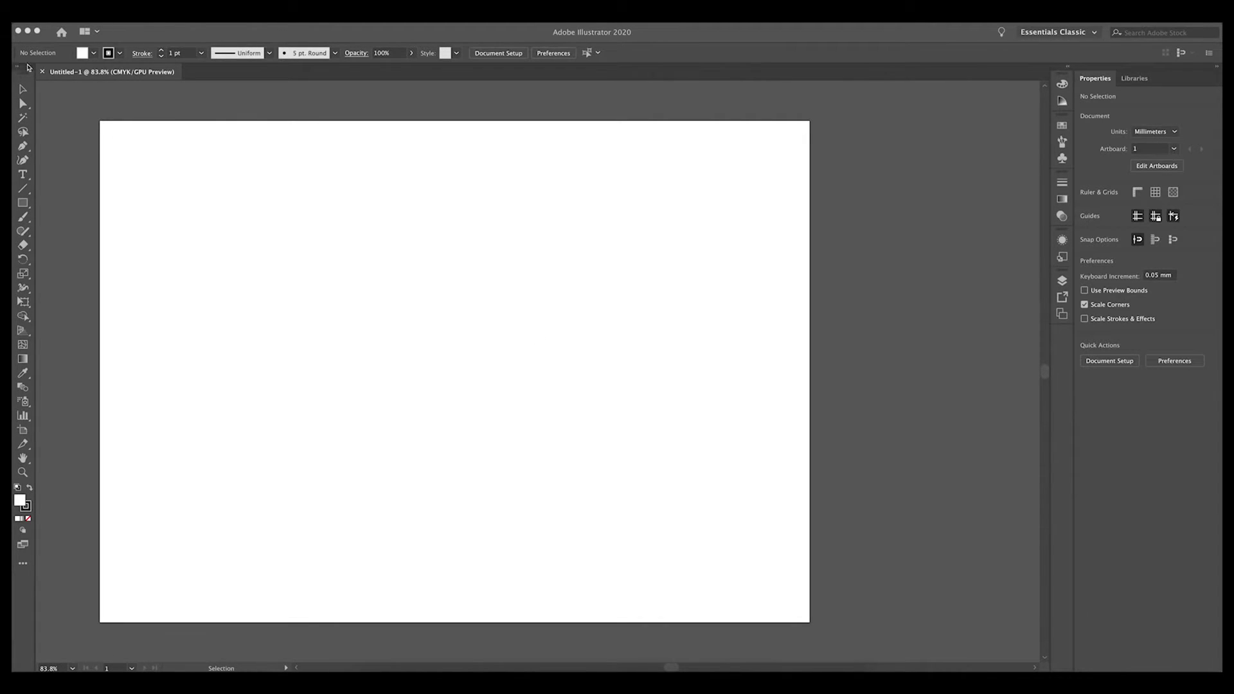
Draw a square with the Rectangle tool in the upper-left of the artboard
left_click(27, 66)
left_click_drag(29, 77, 13, 114)
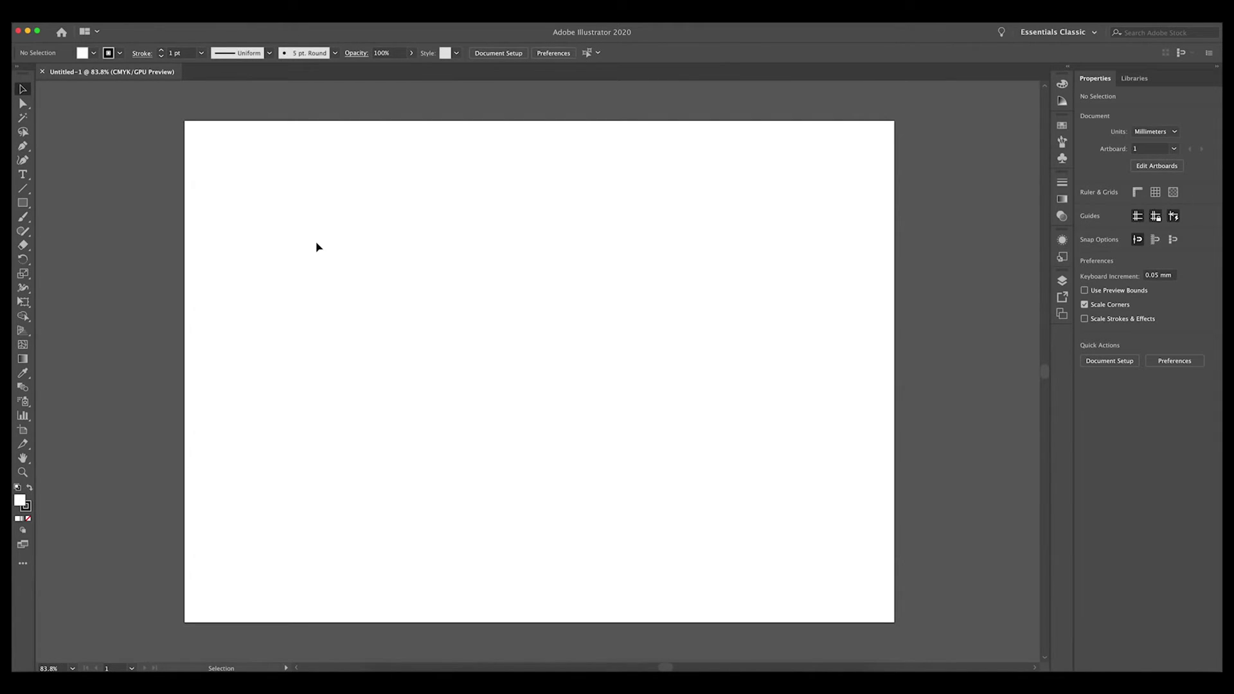
left_click(23, 205)
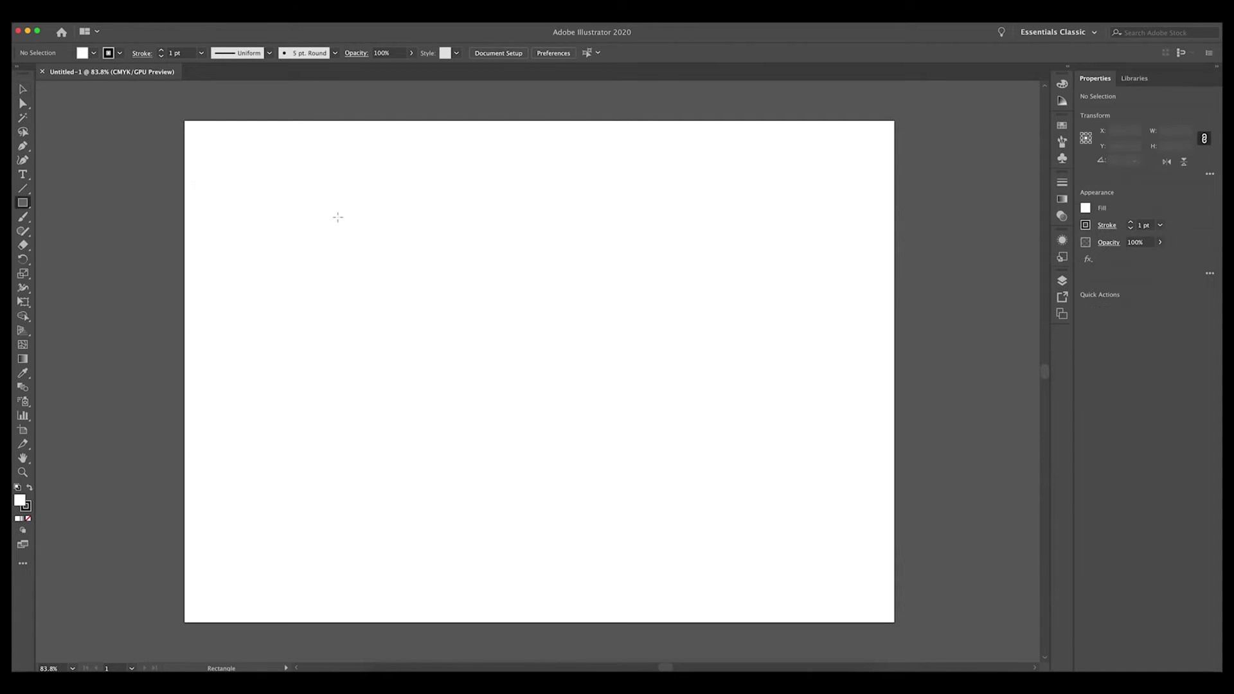
left_click_drag(320, 203, 526, 408)
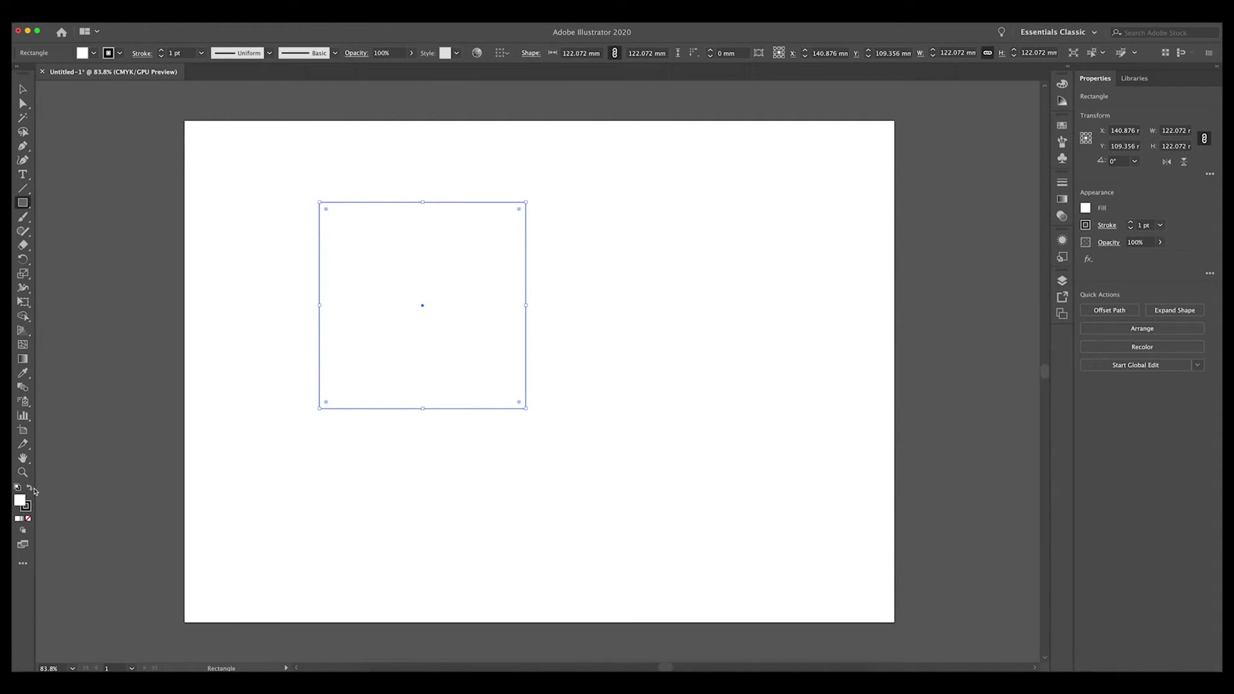
Make the square black-filled with no stroke, then return to the Selection tool
left_click(29, 489)
left_click(26, 507)
left_click(28, 519)
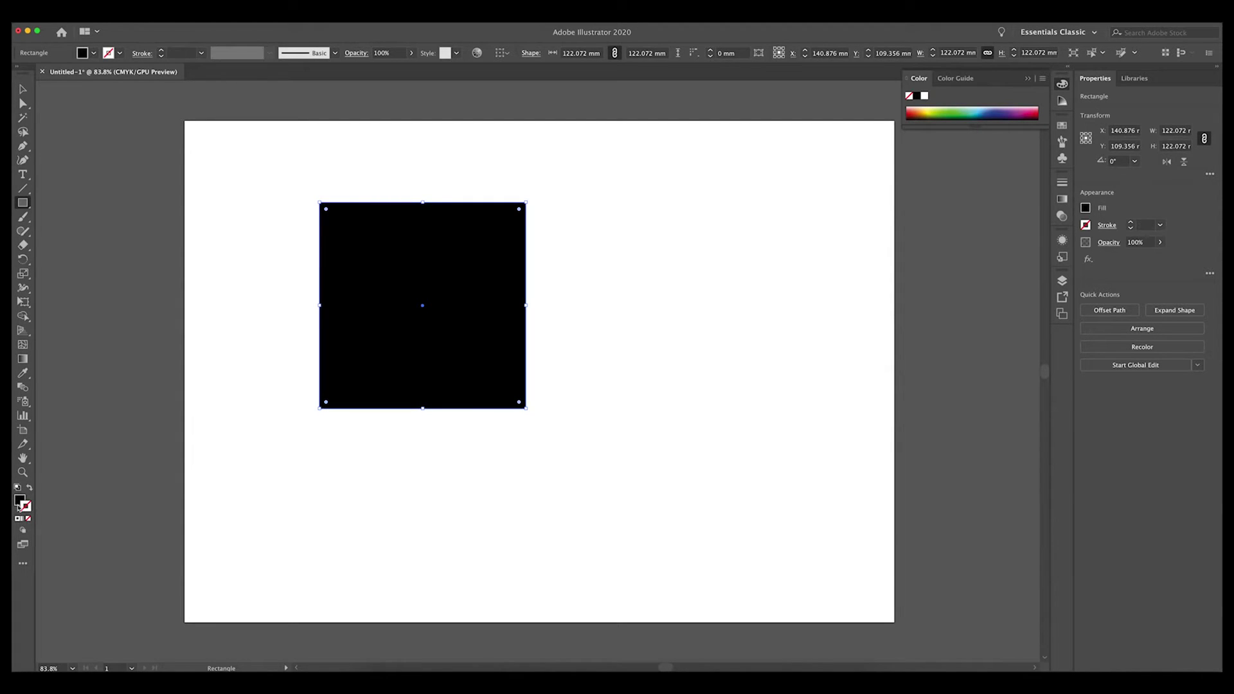
key("v")
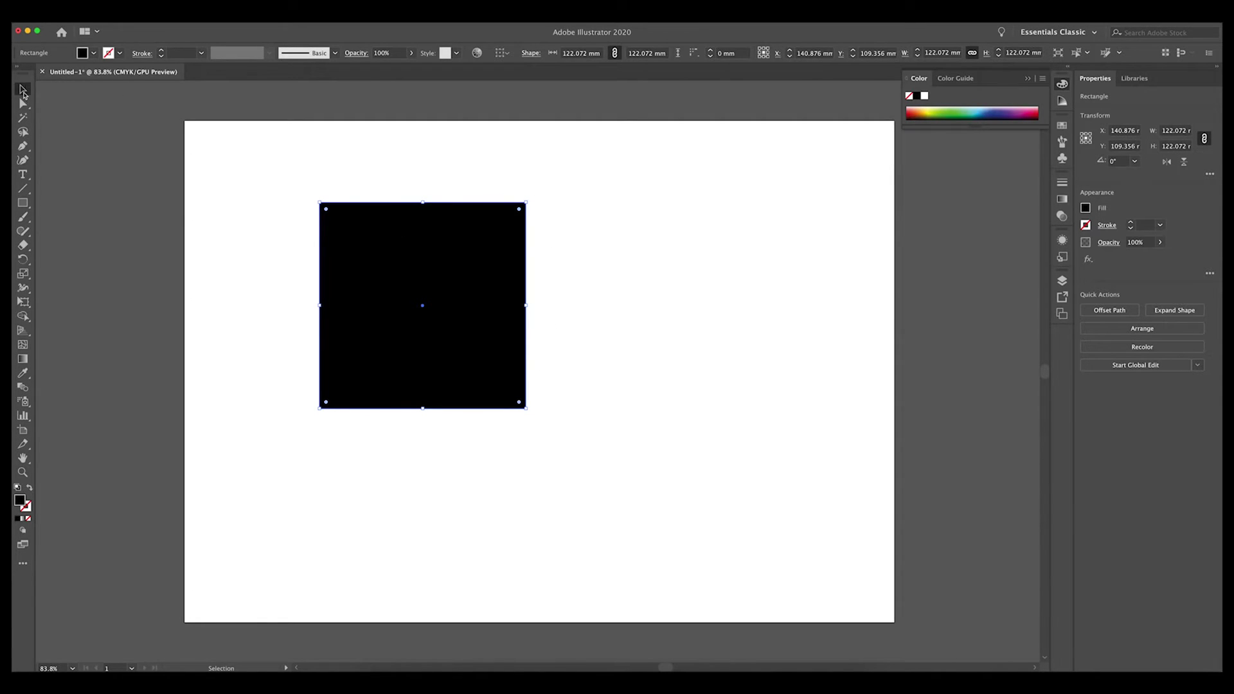
Try moving, widening, enlarging and corner-rounding the square, undoing each change
left_click_drag(462, 306, 246, 217)
key("ctrl+z")
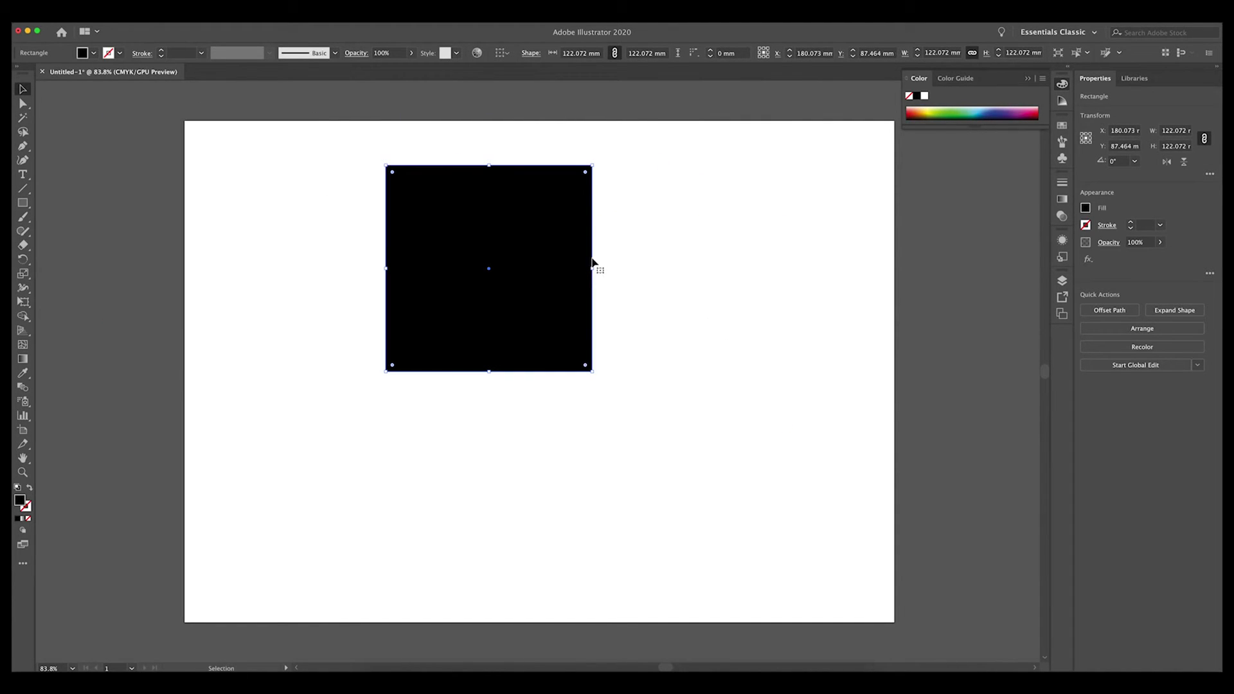
left_click_drag(594, 269, 727, 269)
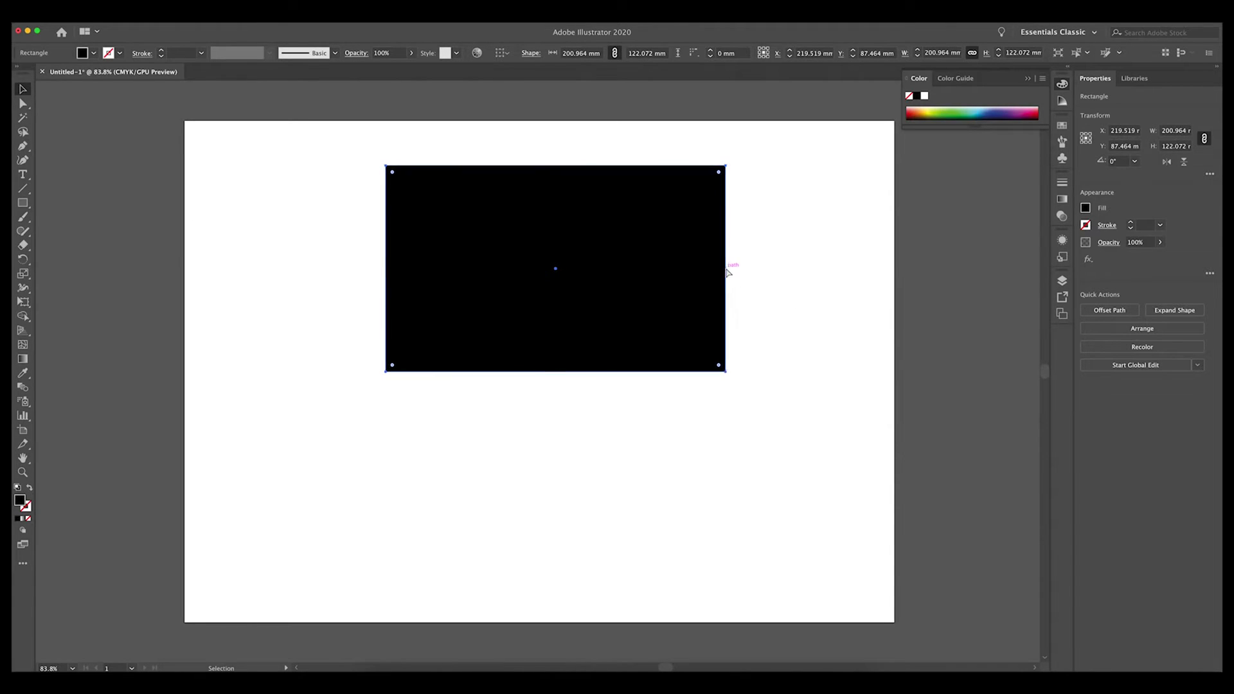
key("ctrl+z")
left_click_drag(594, 166, 628, 139)
key("ctrl+z")
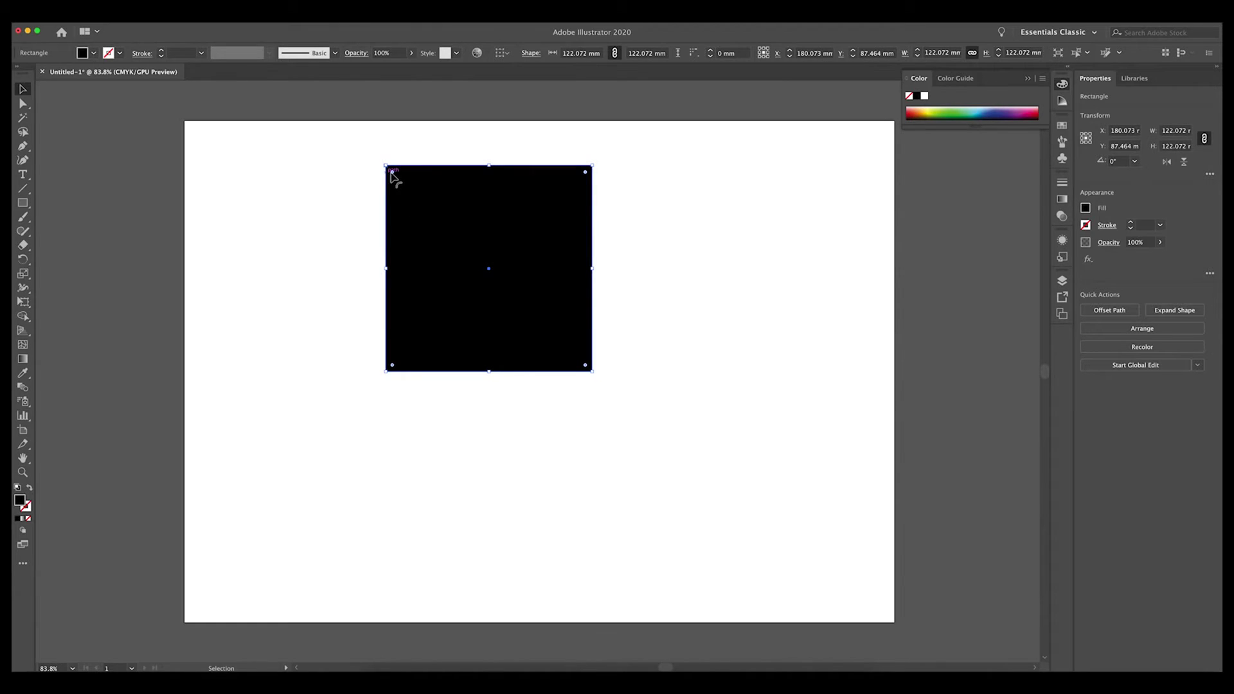
left_click_drag(392, 172, 423, 205)
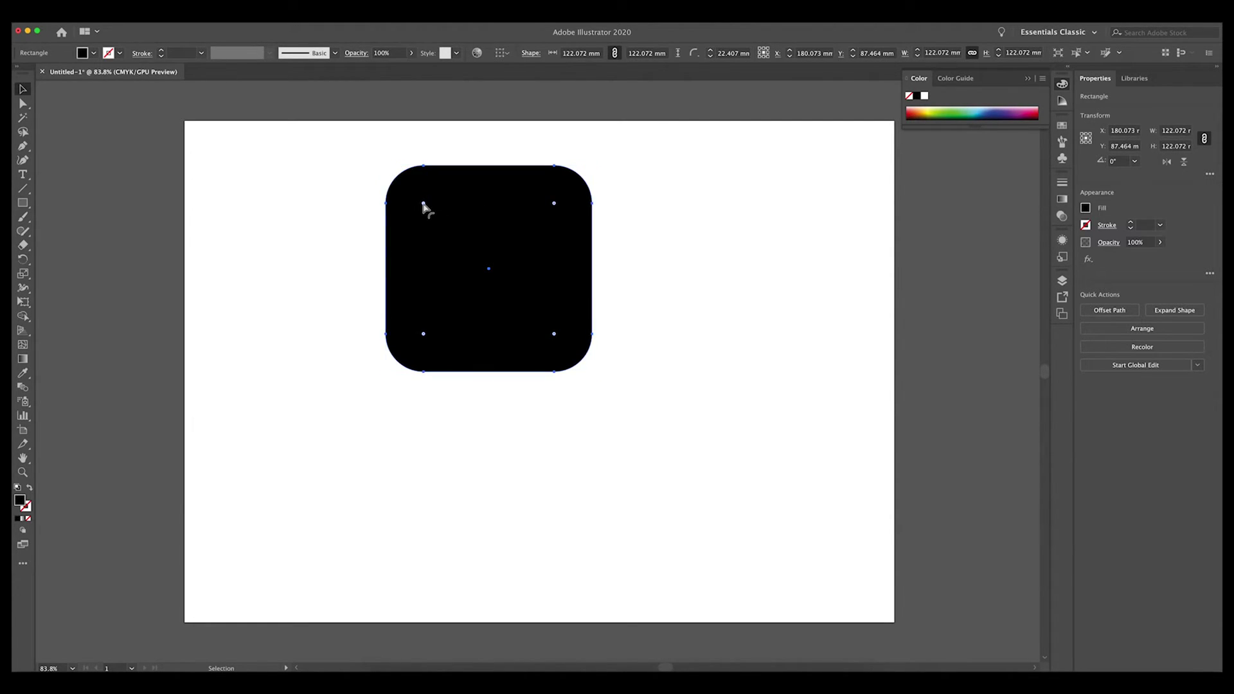
key("ctrl+z")
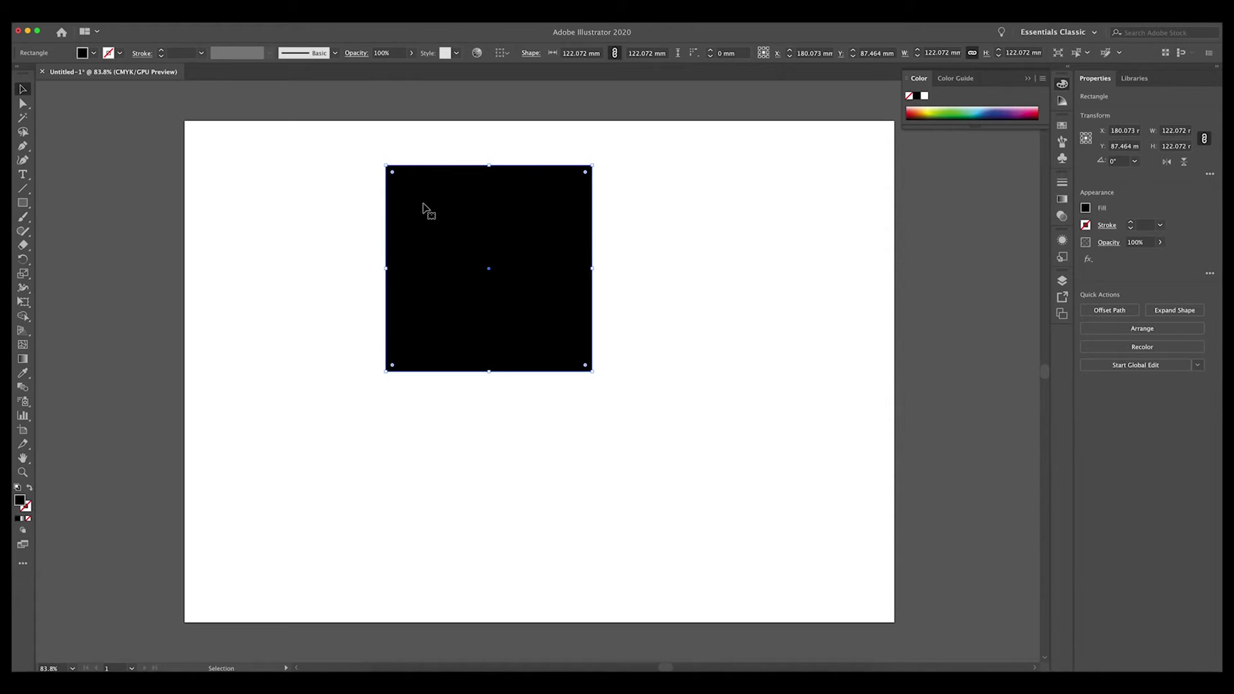
Drag the square right, back left, then toward the artboard centre
left_click_drag(509, 218, 593, 235)
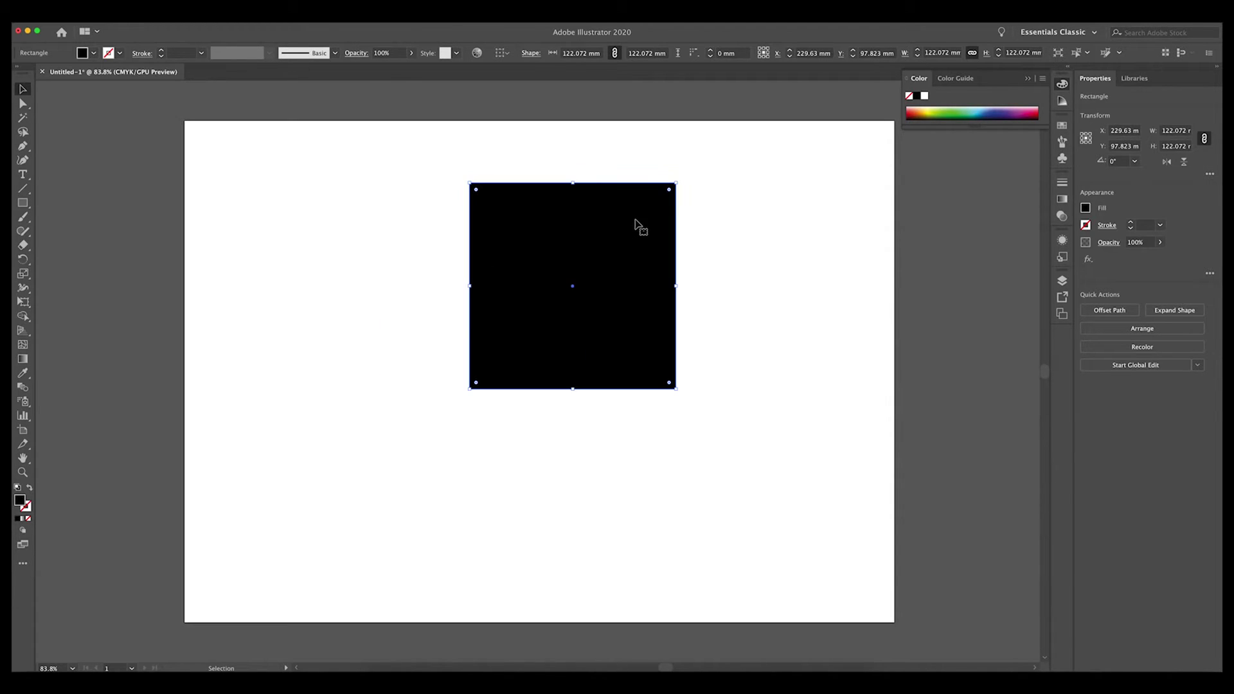
left_click_drag(661, 204, 515, 198)
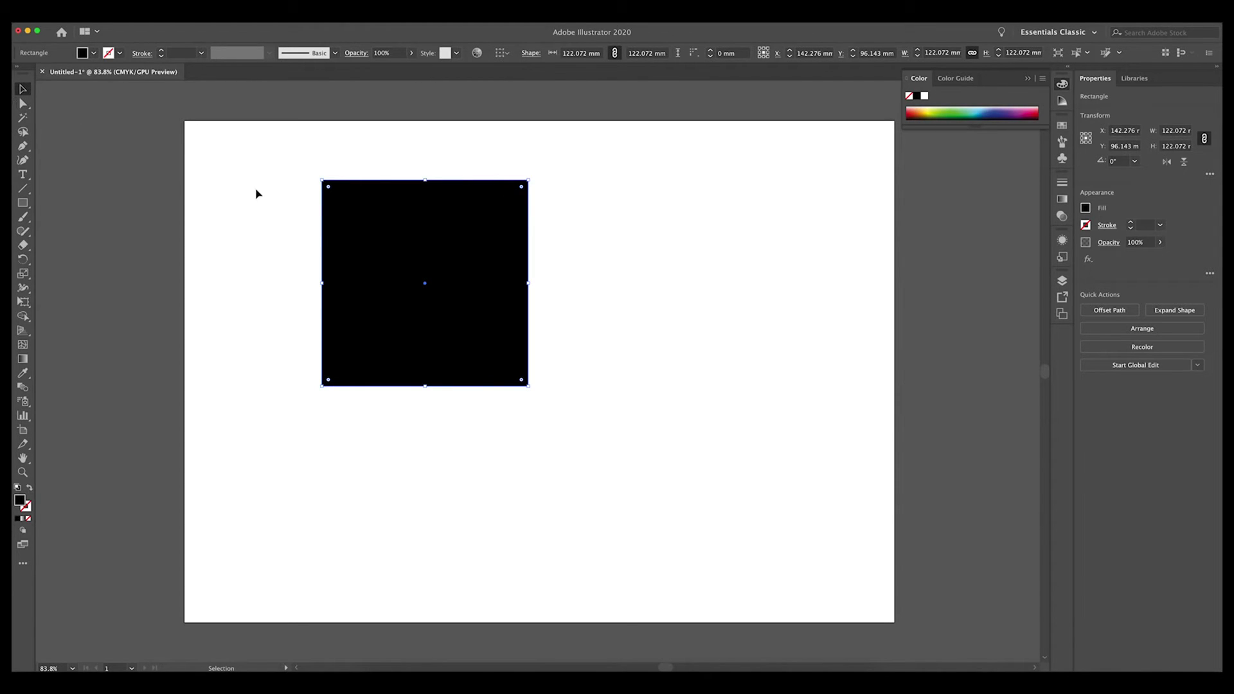
left_click_drag(429, 315, 548, 392)
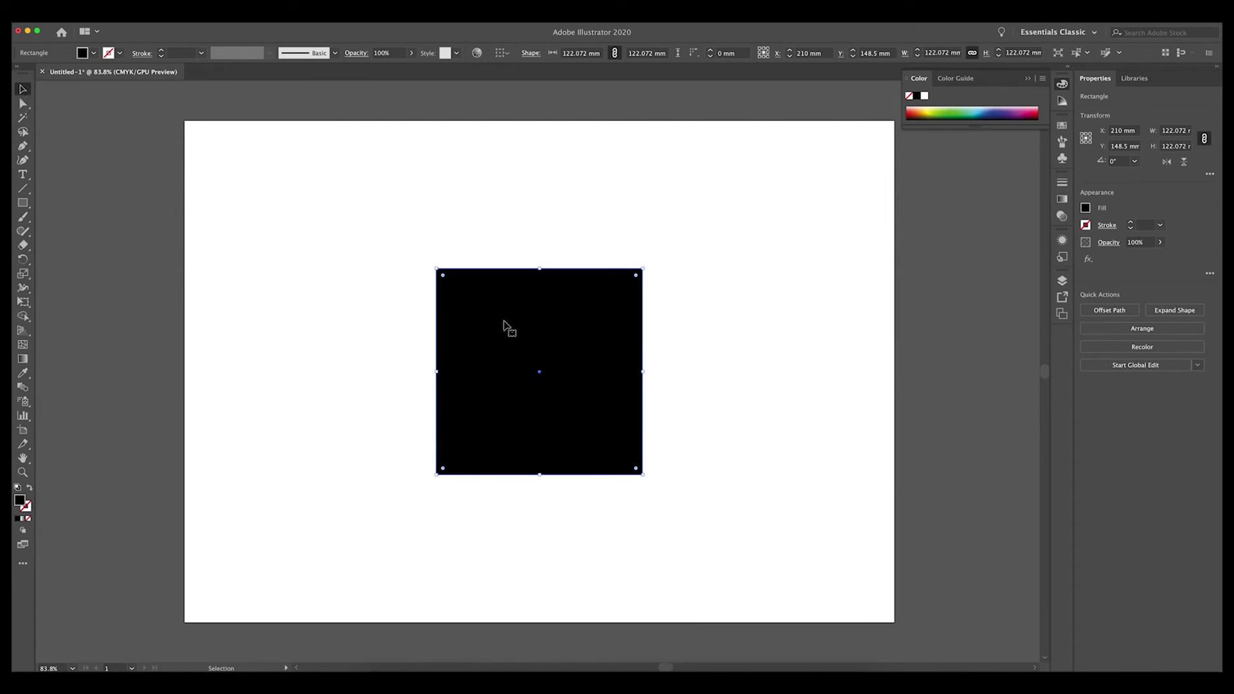
Deselect and reselect the square, finally by enclosing it with a selection marquee
left_click(797, 372)
left_click(626, 333)
left_click(625, 218)
left_click(402, 228)
left_click_drag(399, 227, 508, 313)
Move the square around the artboard, then undo back to its centred position
left_click(461, 289)
left_click(546, 287)
left_click(659, 472)
left_click(524, 463)
left_click_drag(510, 433, 564, 360)
key("super+z")
key("super+z")
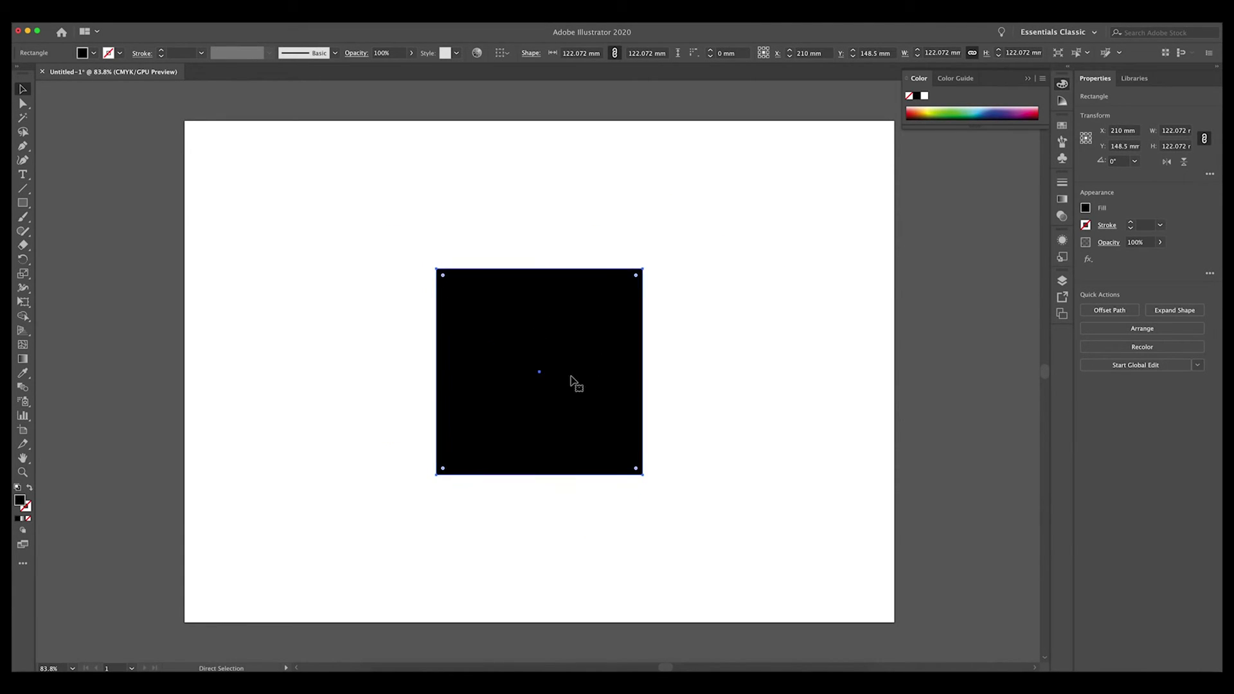
left_click(765, 390)
left_click(23, 104)
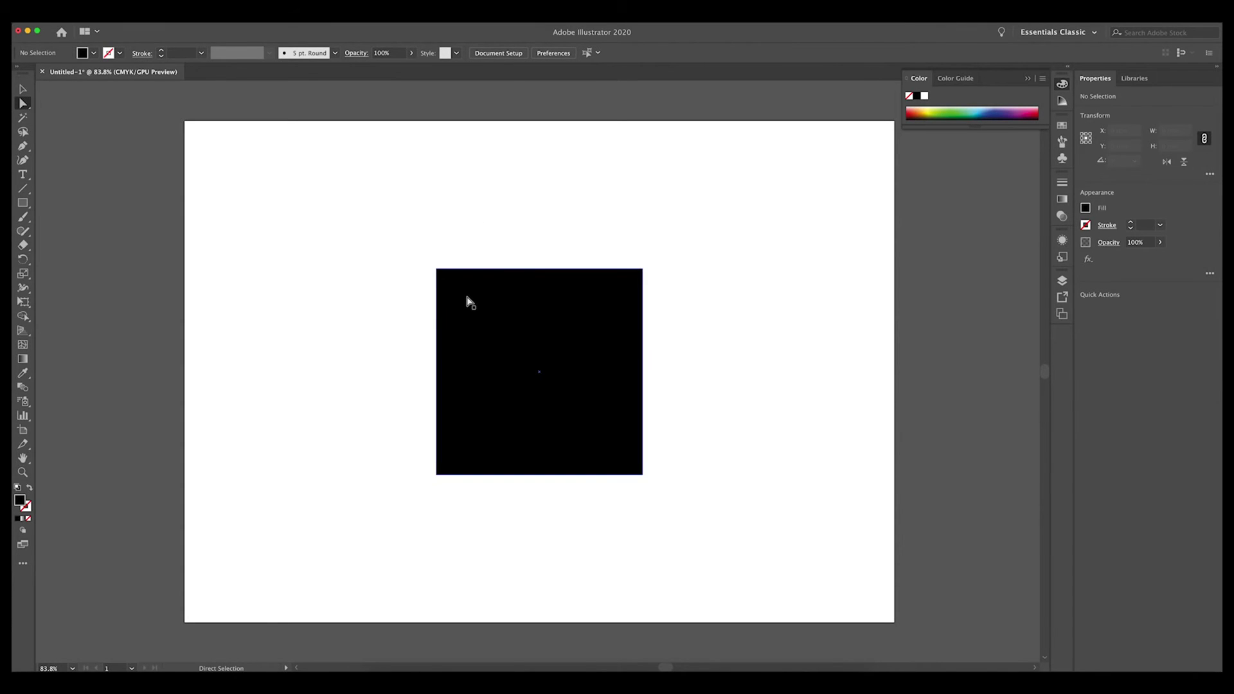
left_click(561, 340)
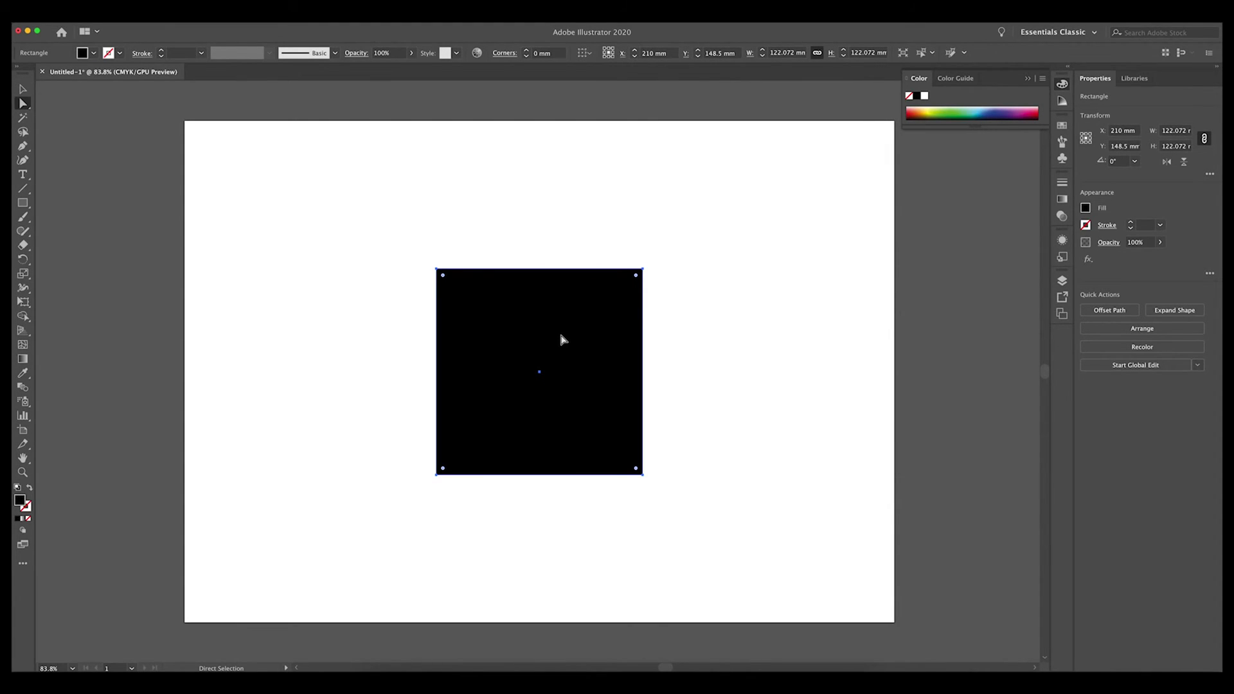
left_click(384, 242)
left_click_drag(397, 251, 468, 312)
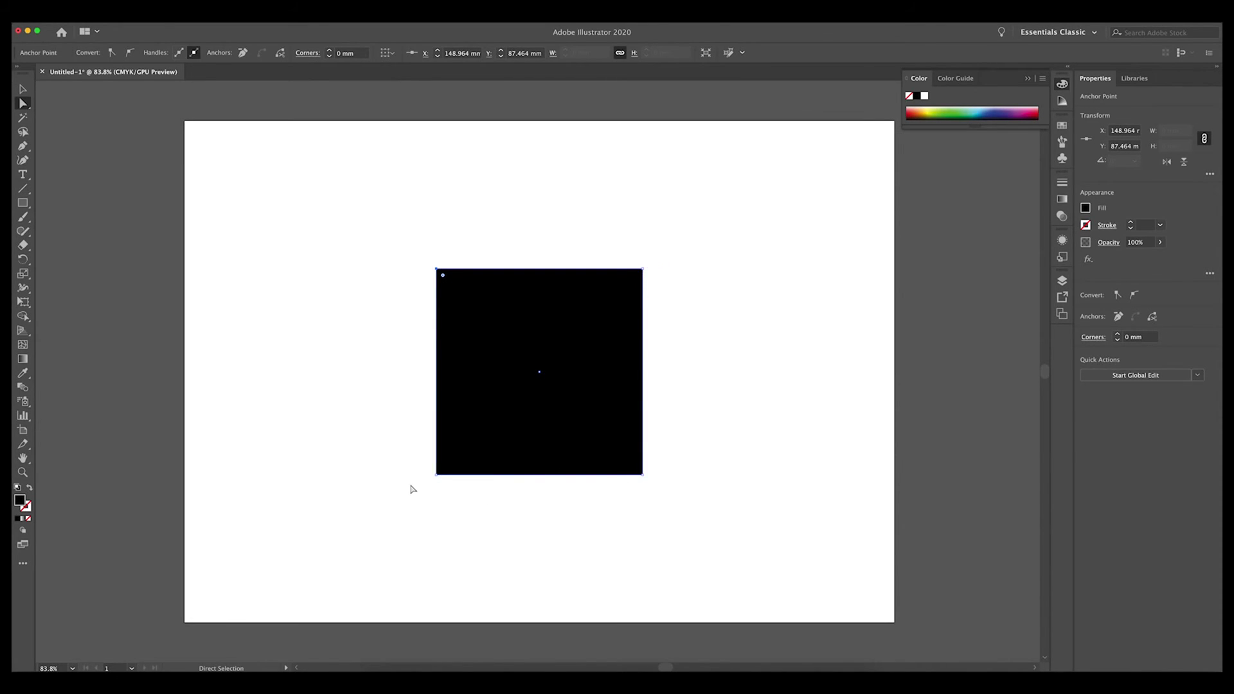
left_click_drag(438, 272, 357, 212)
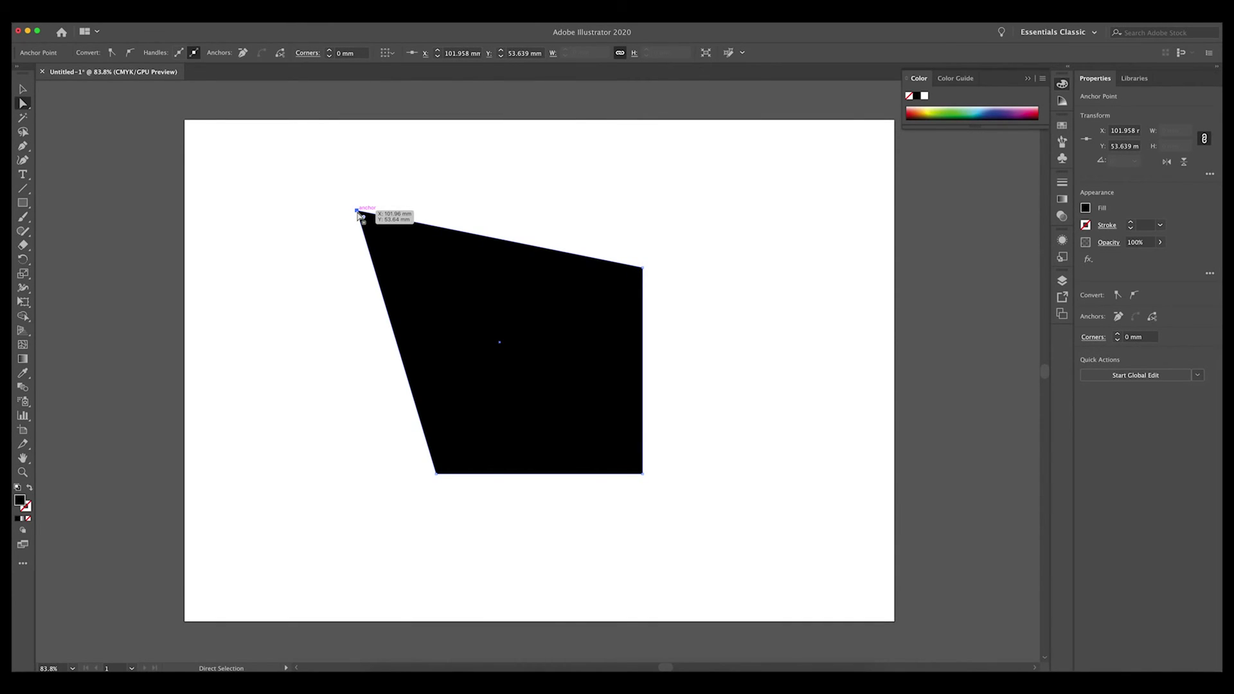
key("super+z")
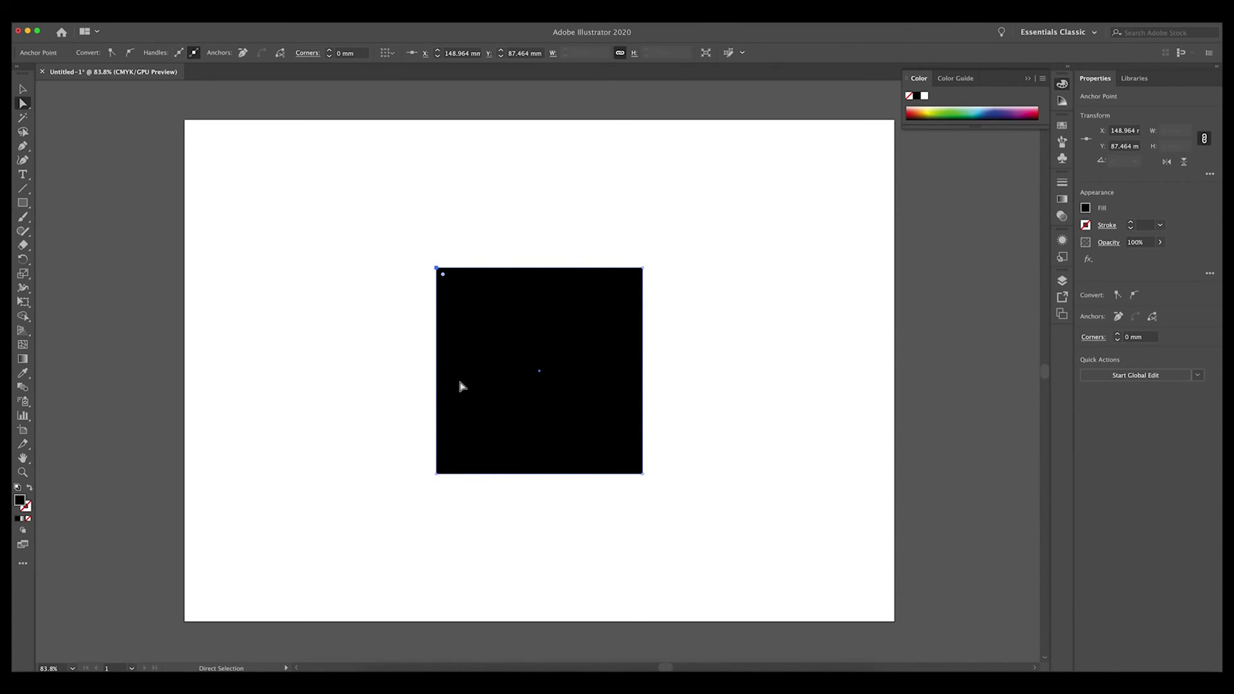
scroll(605, 288, "down", 2)
left_click(394, 199)
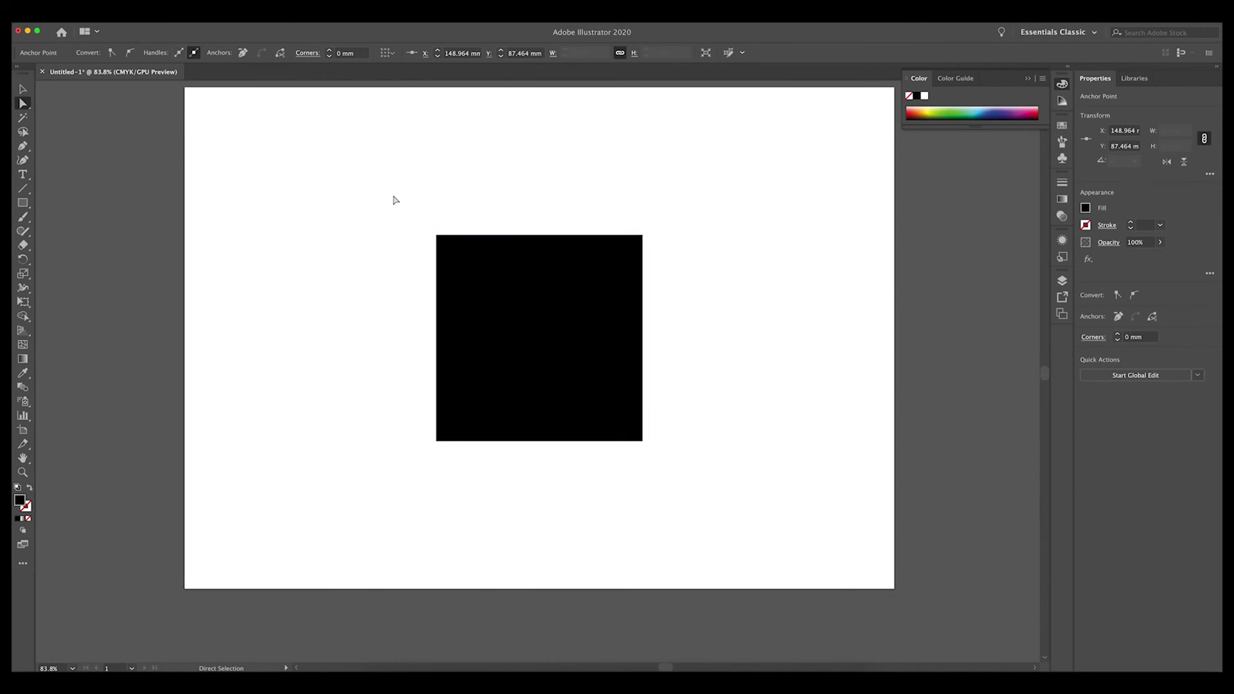
left_click(437, 241)
left_click_drag(443, 248, 662, 536)
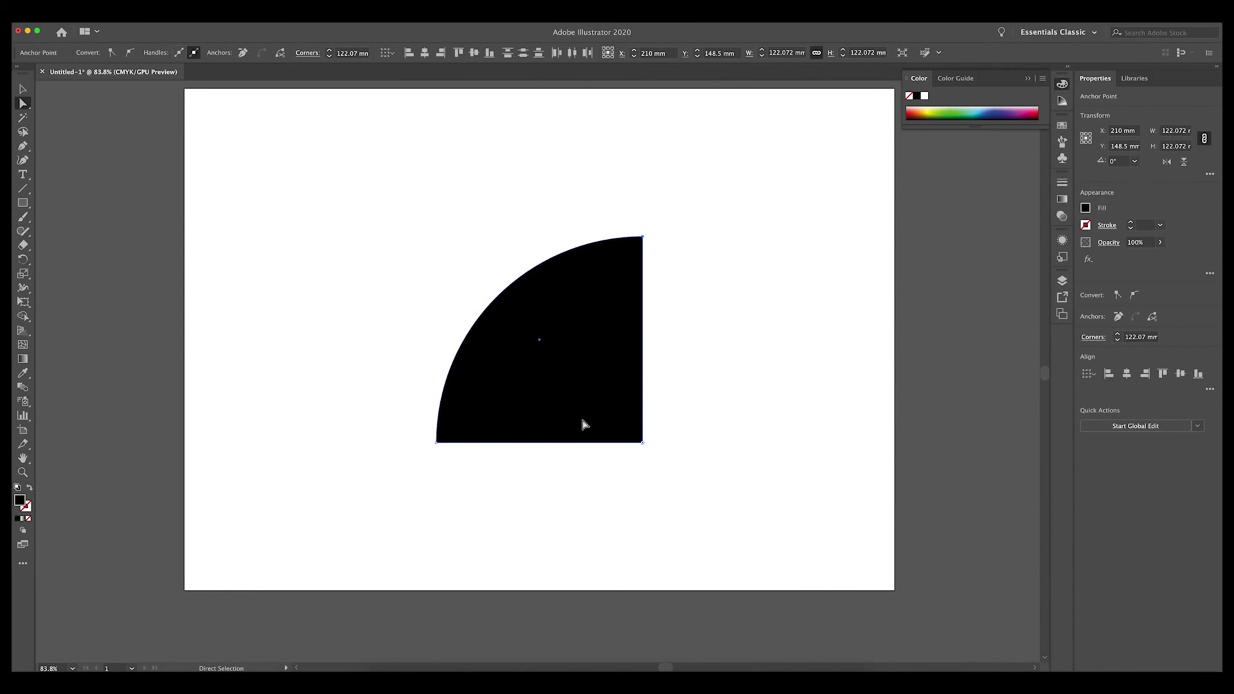
left_click_drag(642, 445, 414, 185)
left_click(414, 187)
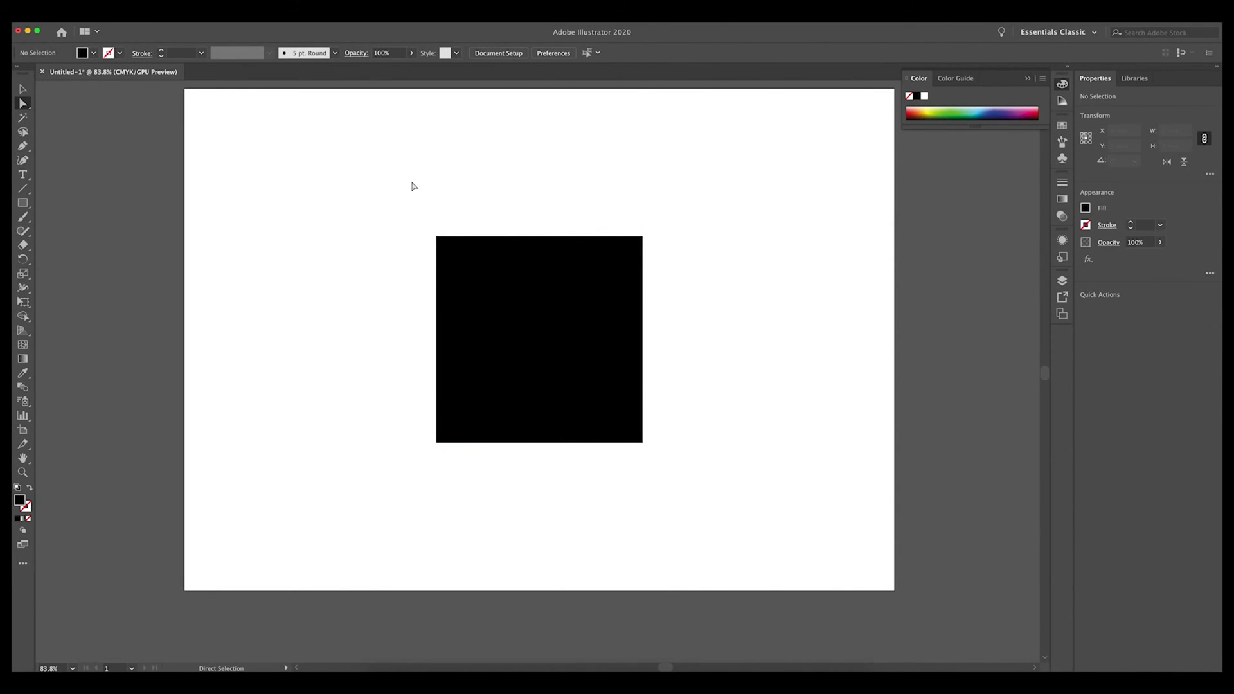
scroll(418, 225, "left", 2)
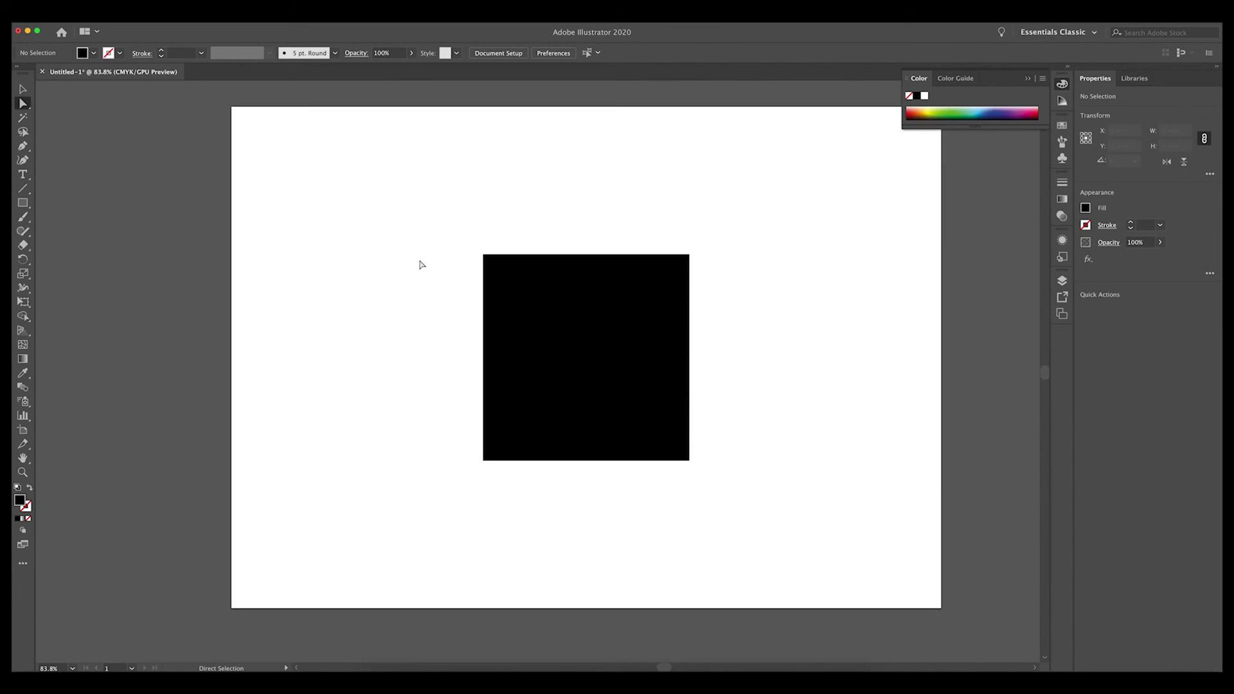
With the Selection tool, move the square up and back down, then deselect and reselect it
left_click(23, 91)
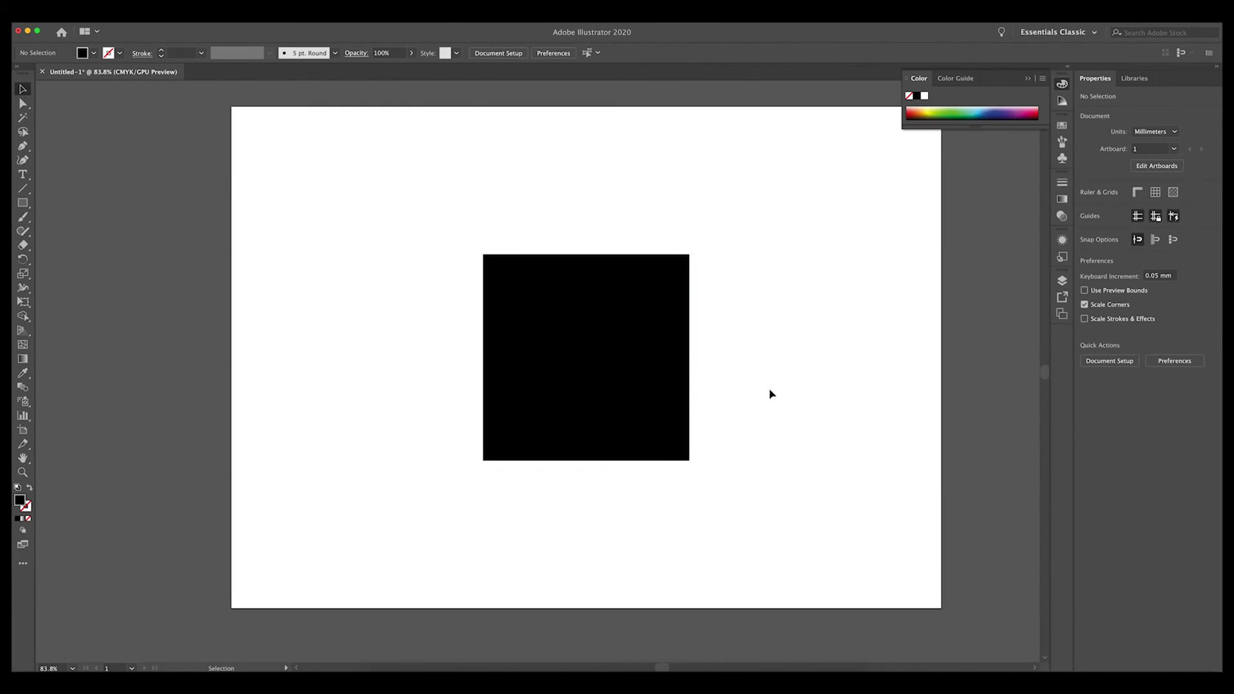
left_click_drag(551, 295, 560, 201)
left_click_drag(612, 239, 612, 310)
left_click(707, 315)
left_click(766, 314)
left_click(601, 270)
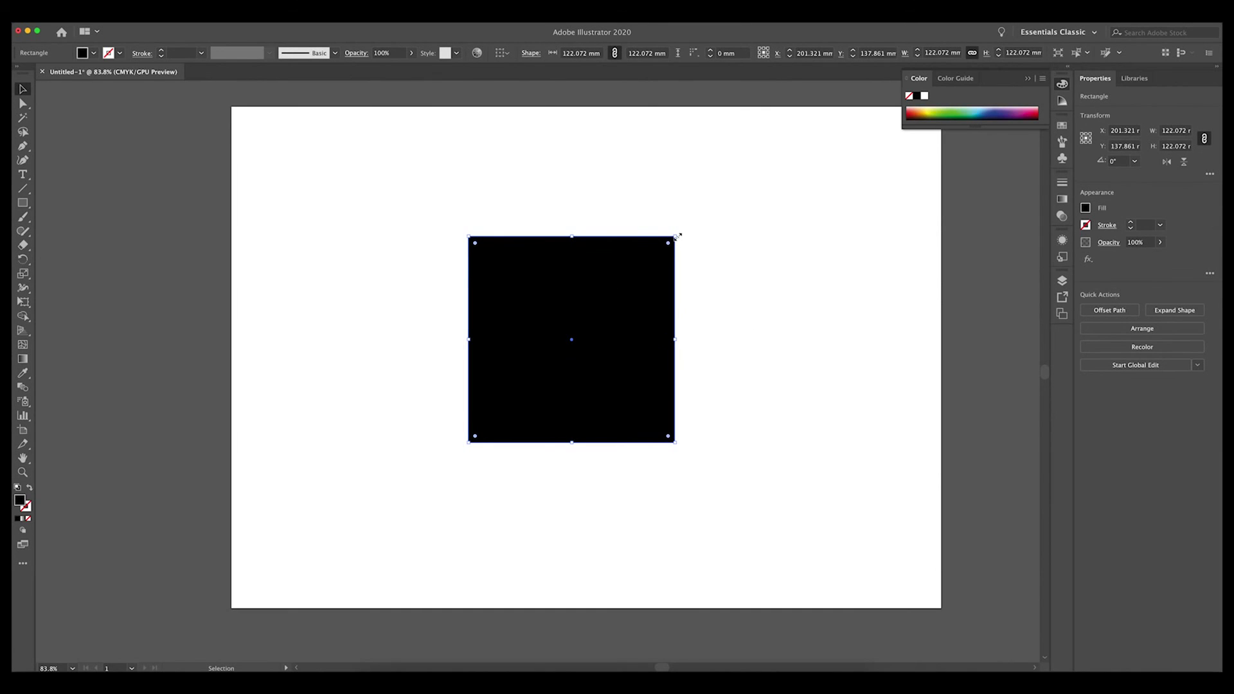
Resize the square via its corner, right and bottom handles into a 127.144 × 76.992 mm rectangle
left_click_drag(677, 236, 796, 249)
left_click_drag(797, 347, 684, 347)
left_click_drag(578, 442, 576, 390)
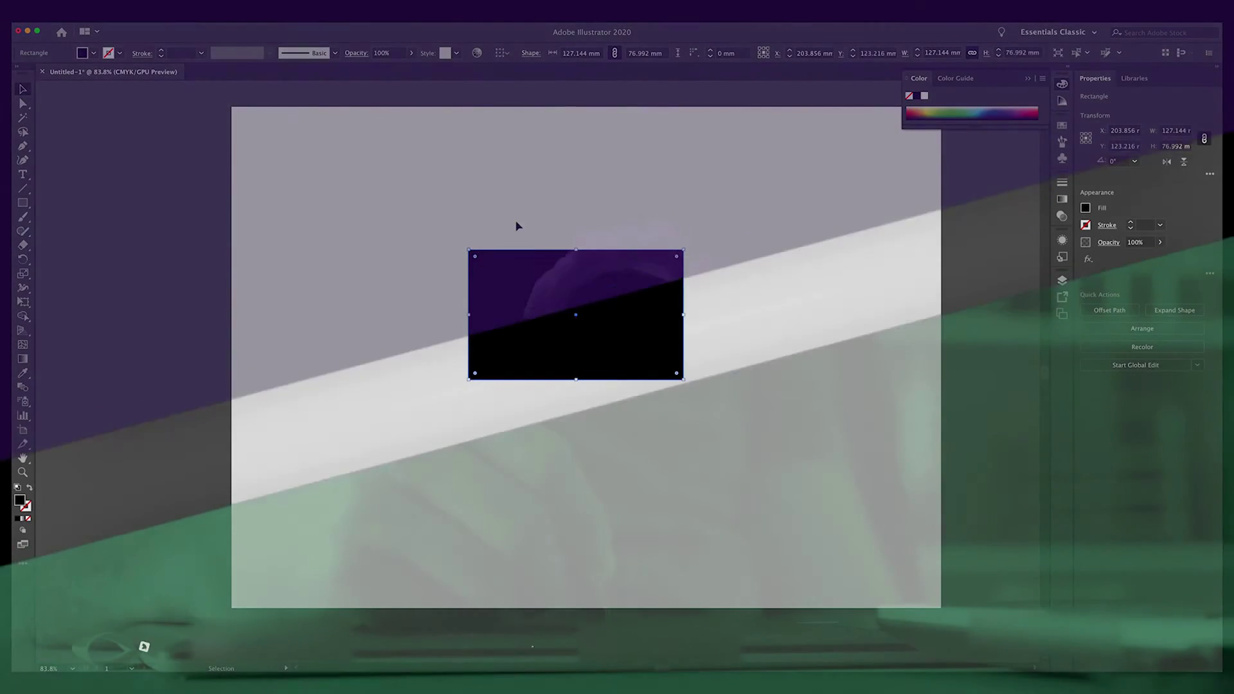